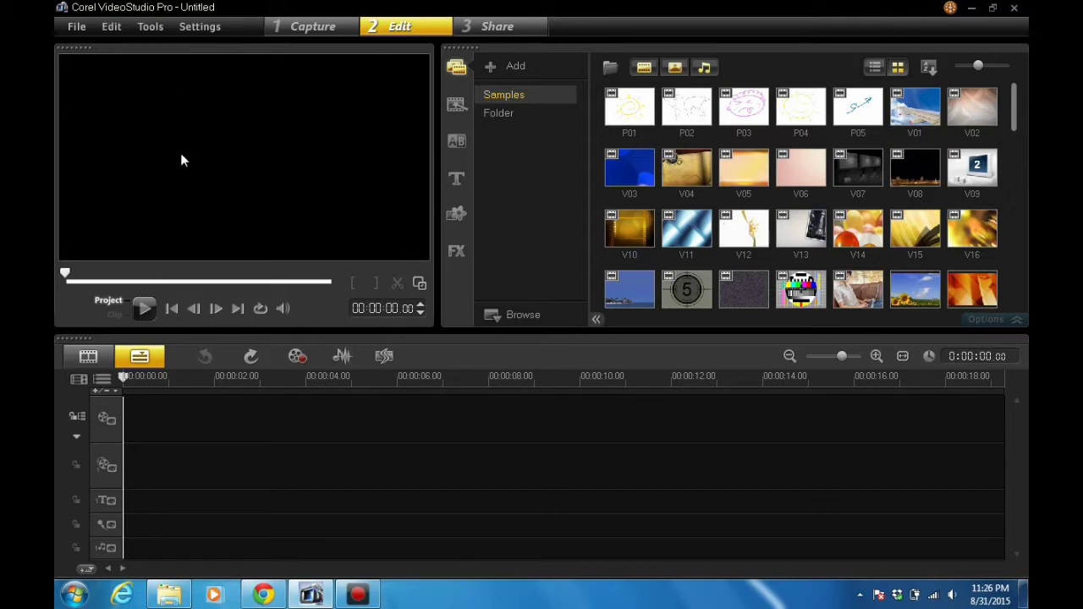
Step: Insert 20150831_151912.mp4 onto the timeline as a video, which crashes VideoStudio
click(78, 31)
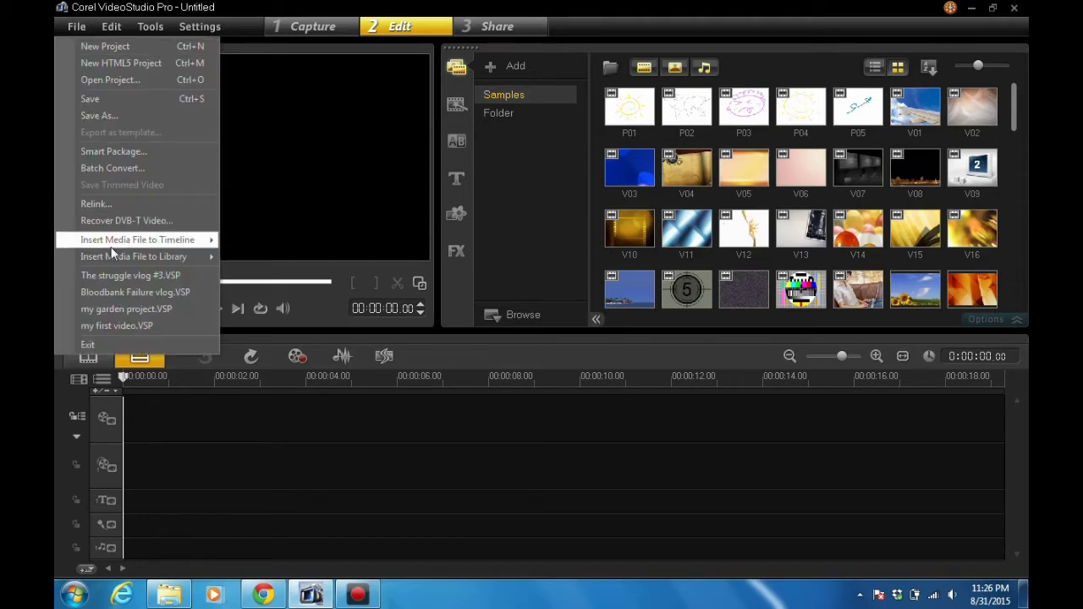
mouse_move(115, 242)
click(272, 241)
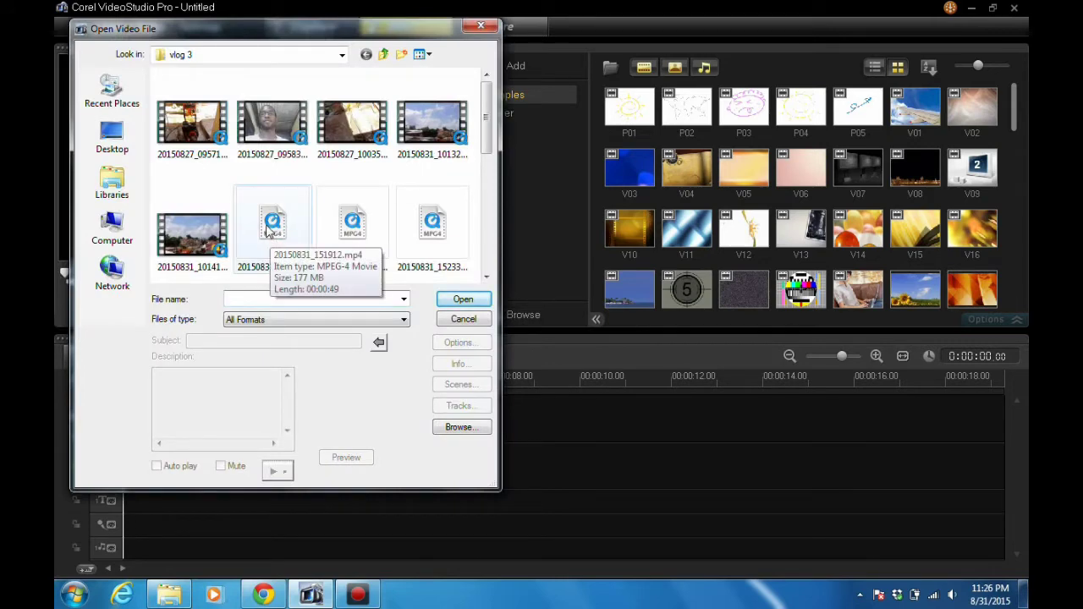
click(267, 232)
click(461, 303)
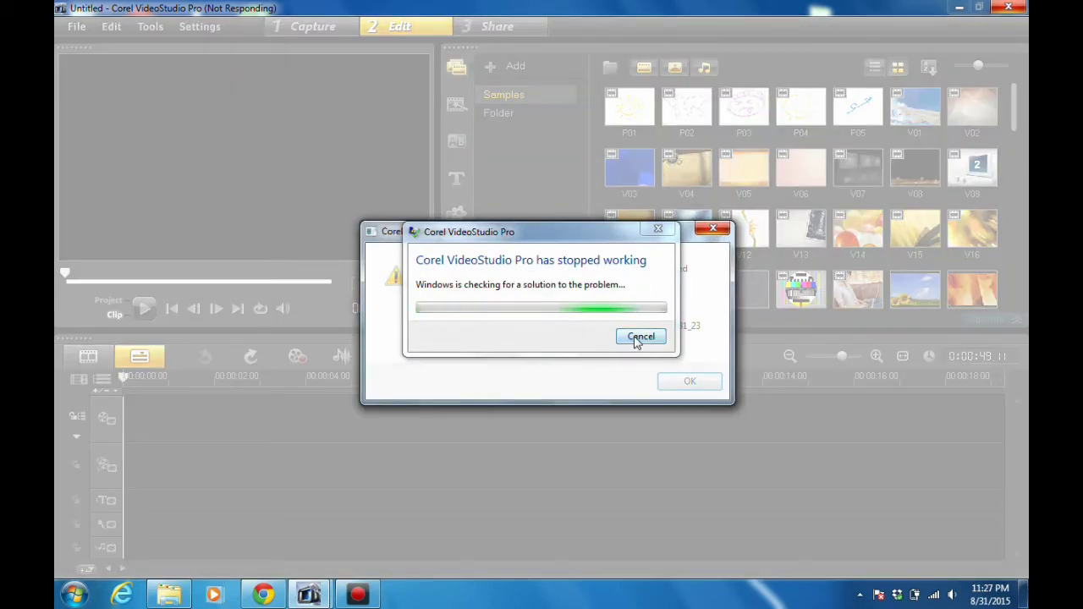
Step: Dismiss the crash report, relaunch VideoStudio from its desktop shortcut, and bring My Projects forward
click(639, 337)
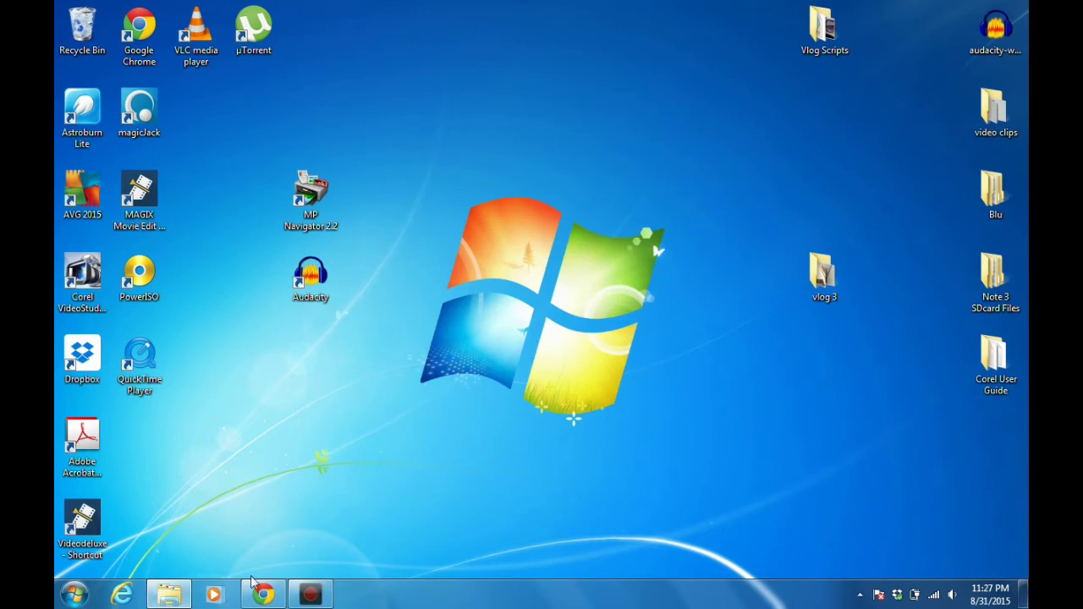
click(96, 268)
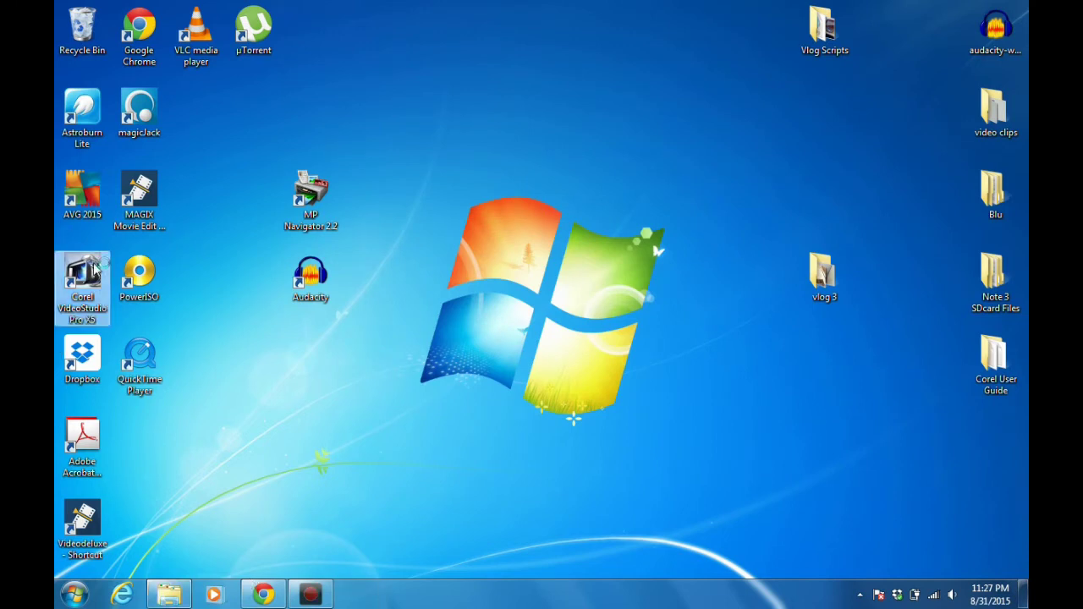
double_click(96, 268)
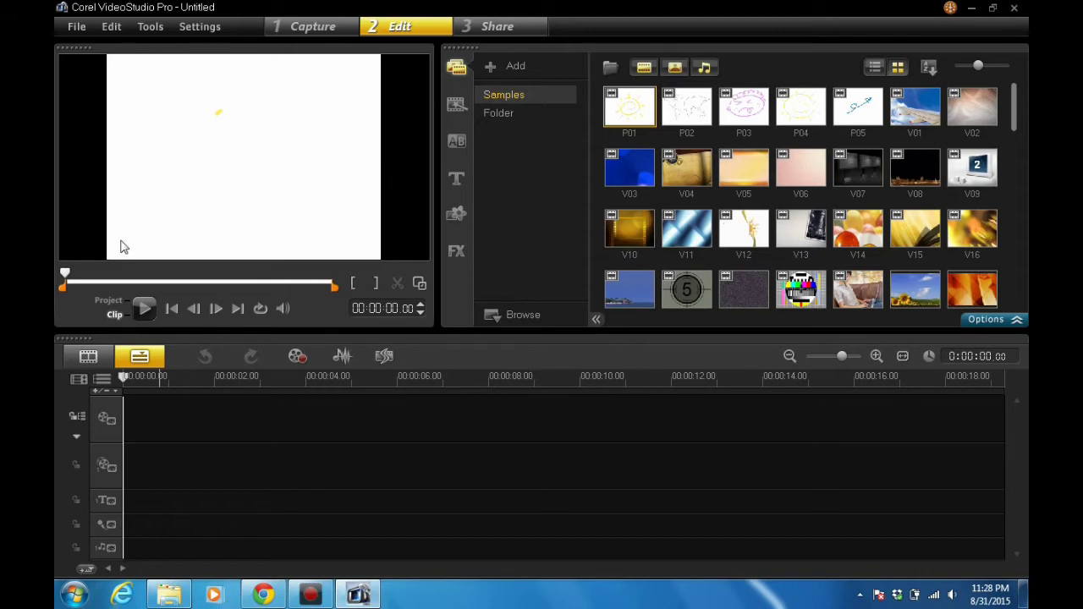
click(174, 596)
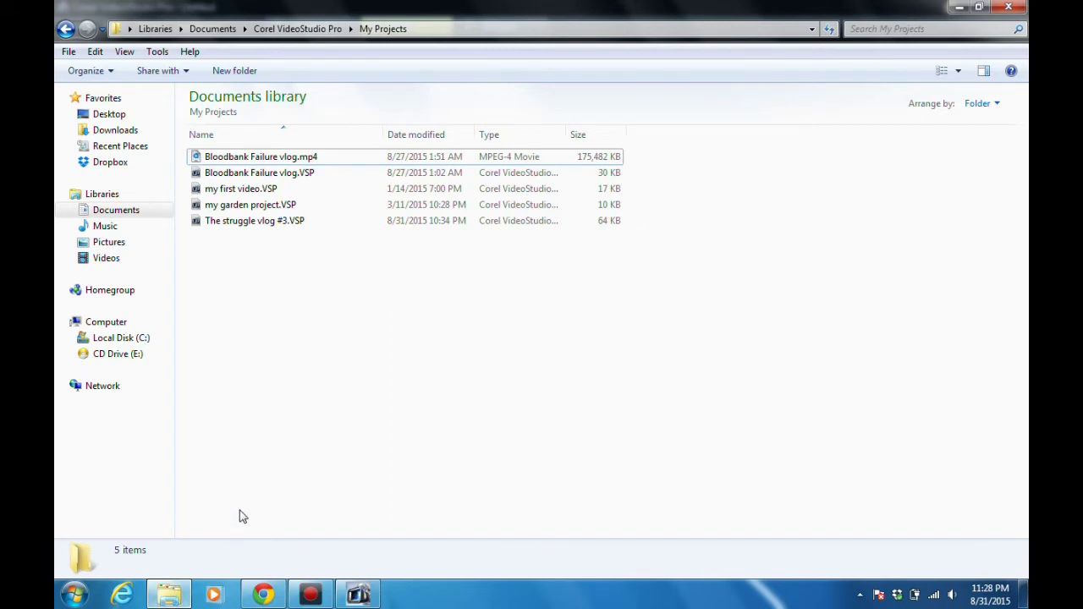
Step: Untick 'Hide extensions for known file types' in Folder Options so .mp4 and .VSP extensions show
click(157, 56)
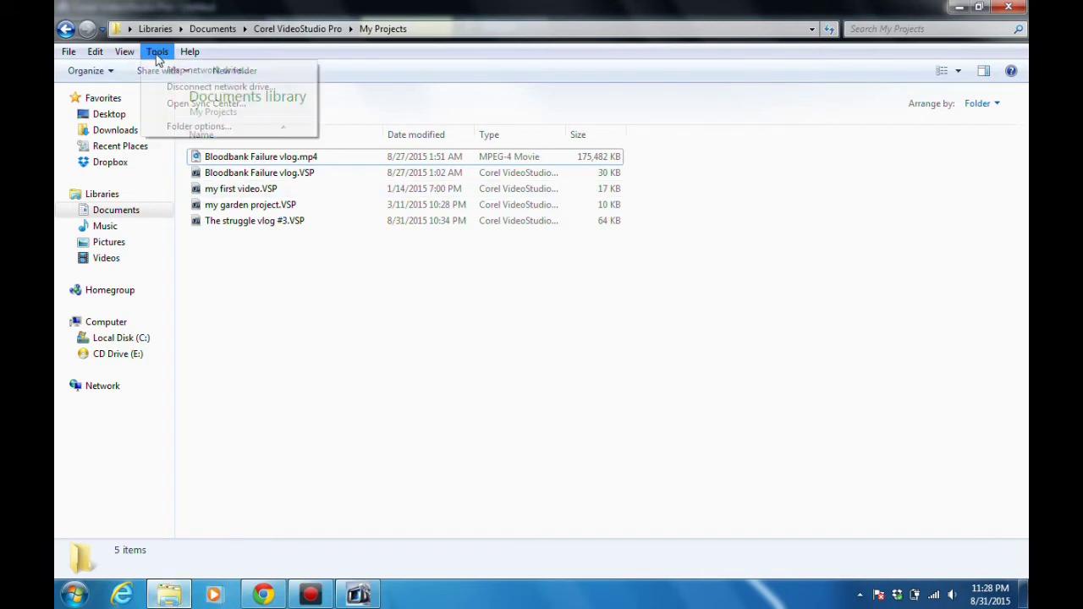
click(181, 126)
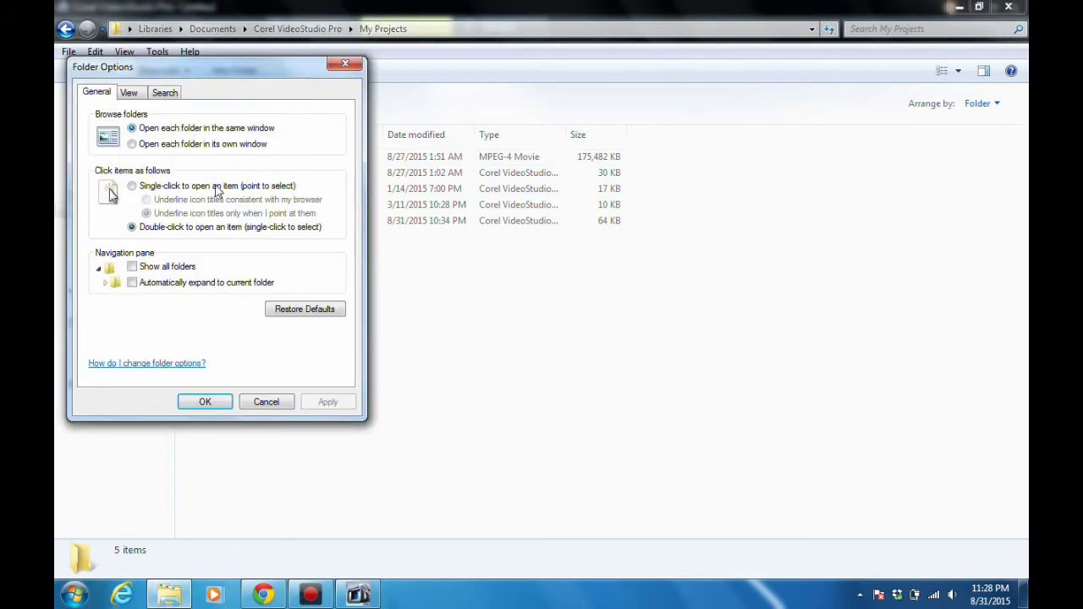
click(132, 95)
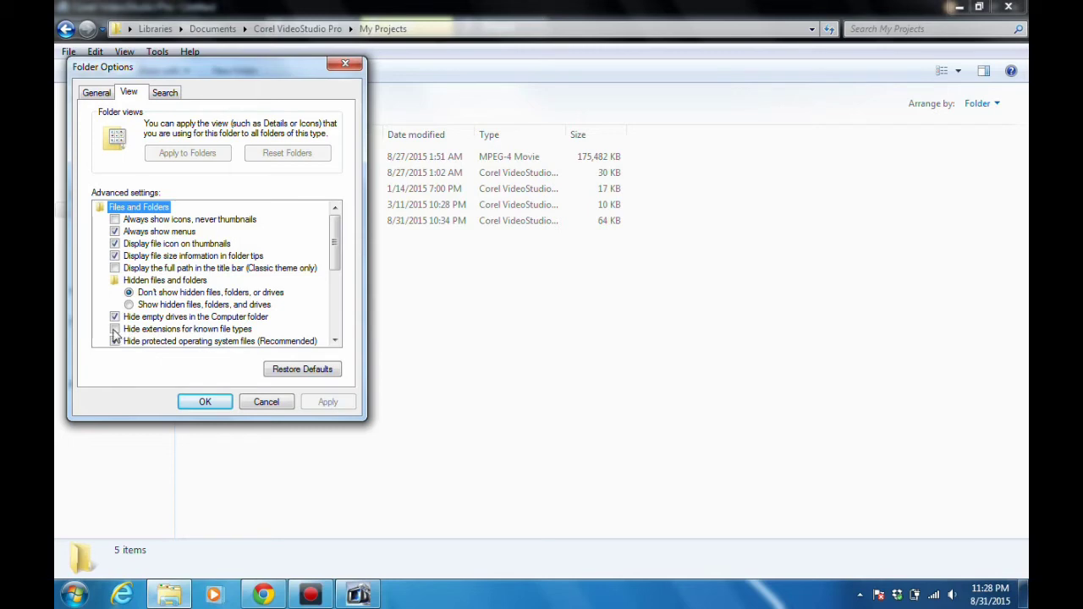
click(203, 403)
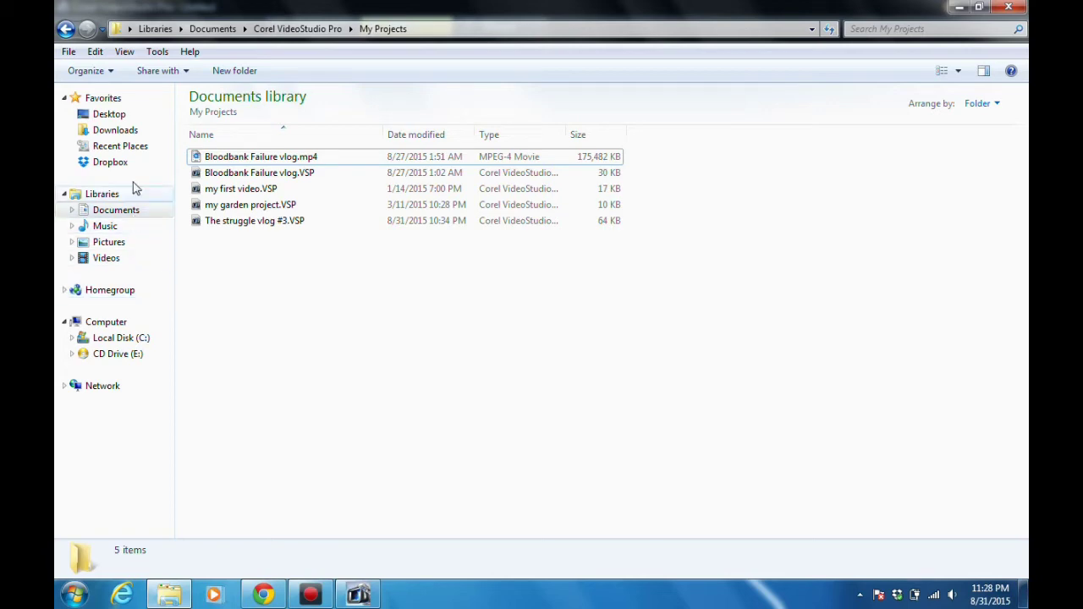
Step: Open the vlog 3 folder on the Desktop
click(110, 114)
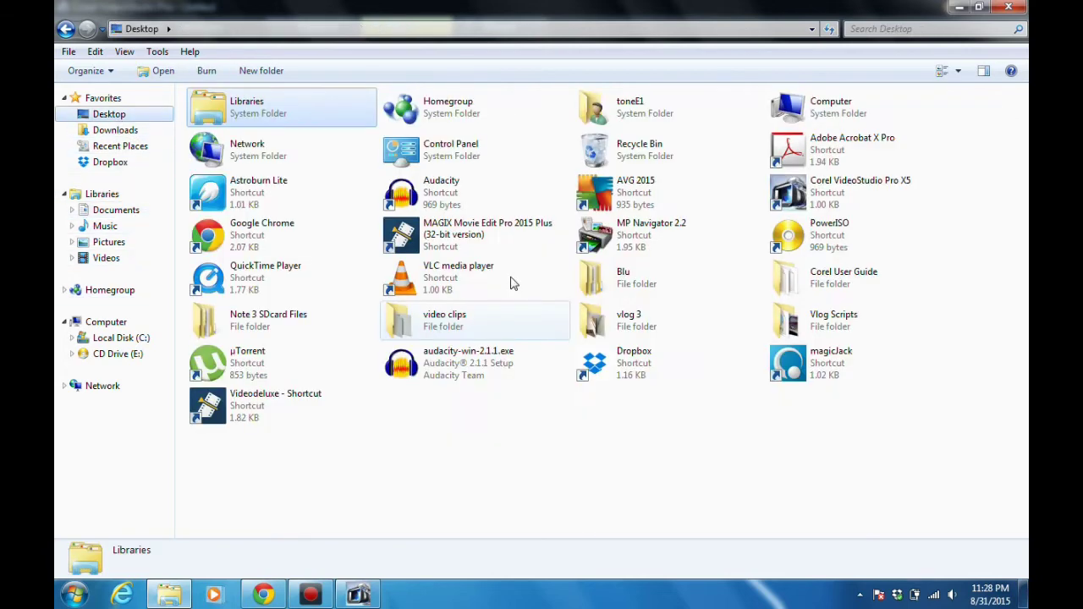
click(629, 330)
double_click(629, 330)
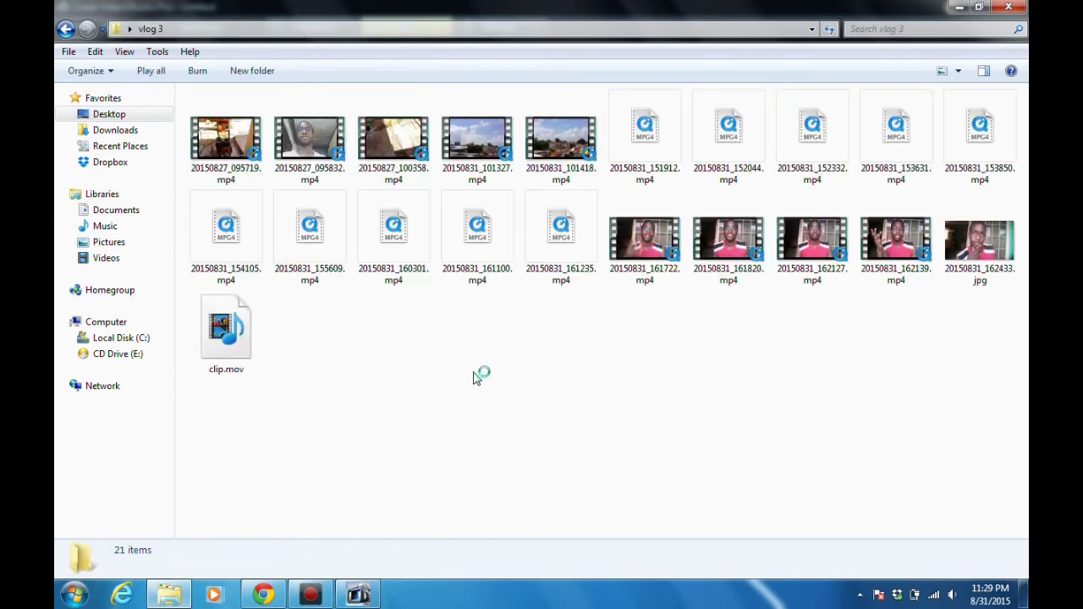
Step: Rename 20150831_154105.mp4 to 20150831_154105.mov and confirm the extension change
click(240, 279)
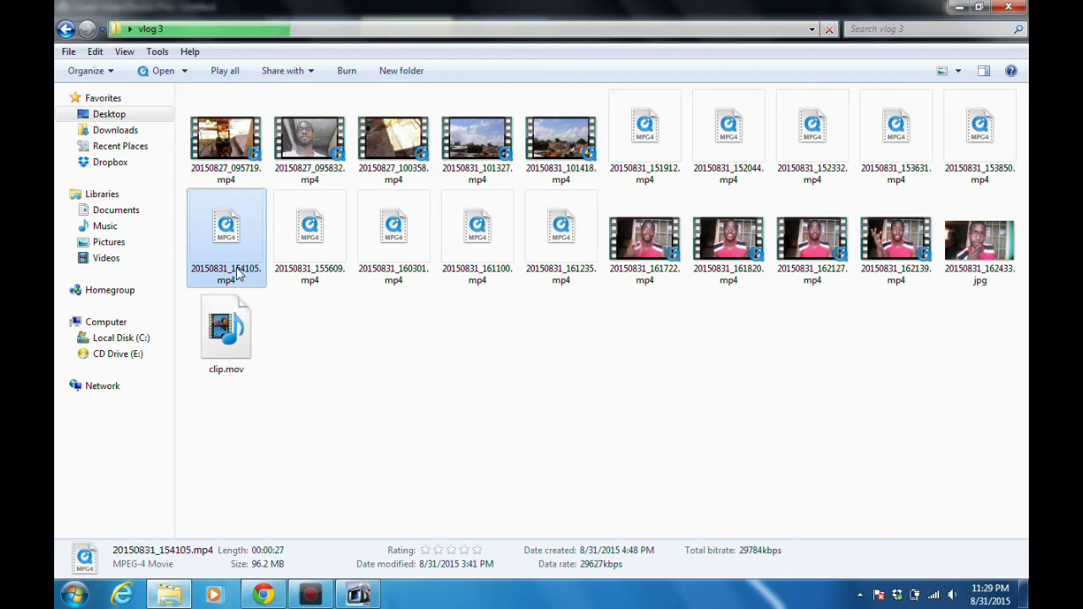
click(240, 279)
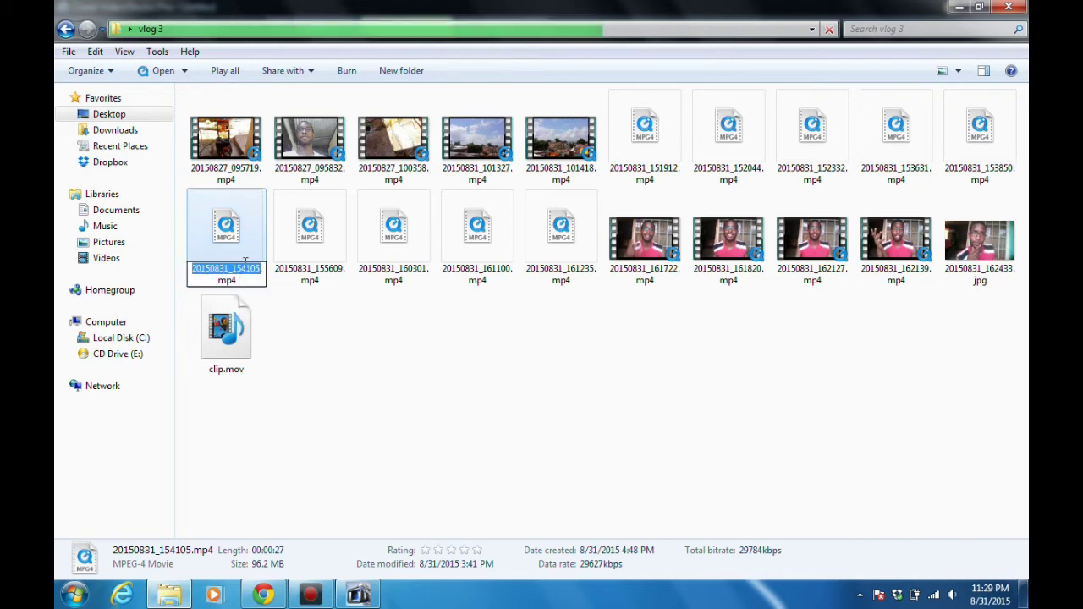
click(243, 281)
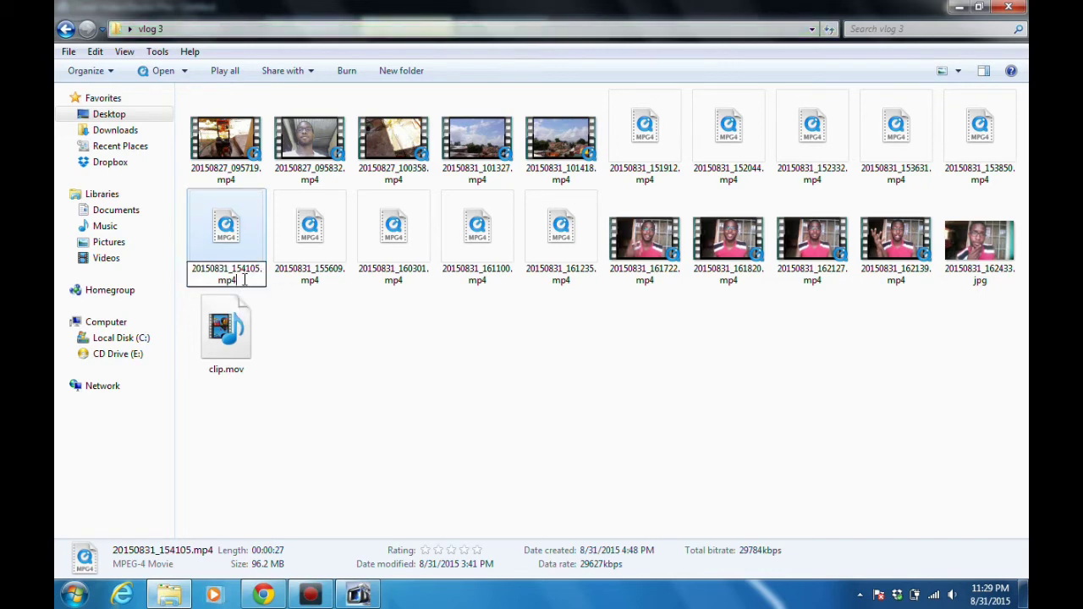
key(BackSpace)
key(BackSpace)
key(BackSpace)
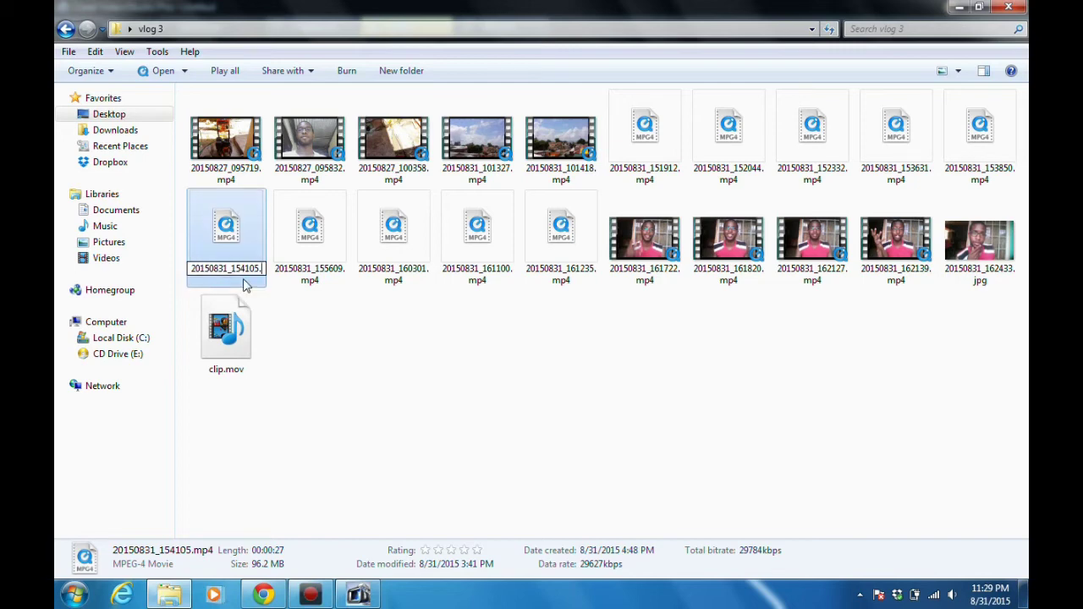
text(mov)
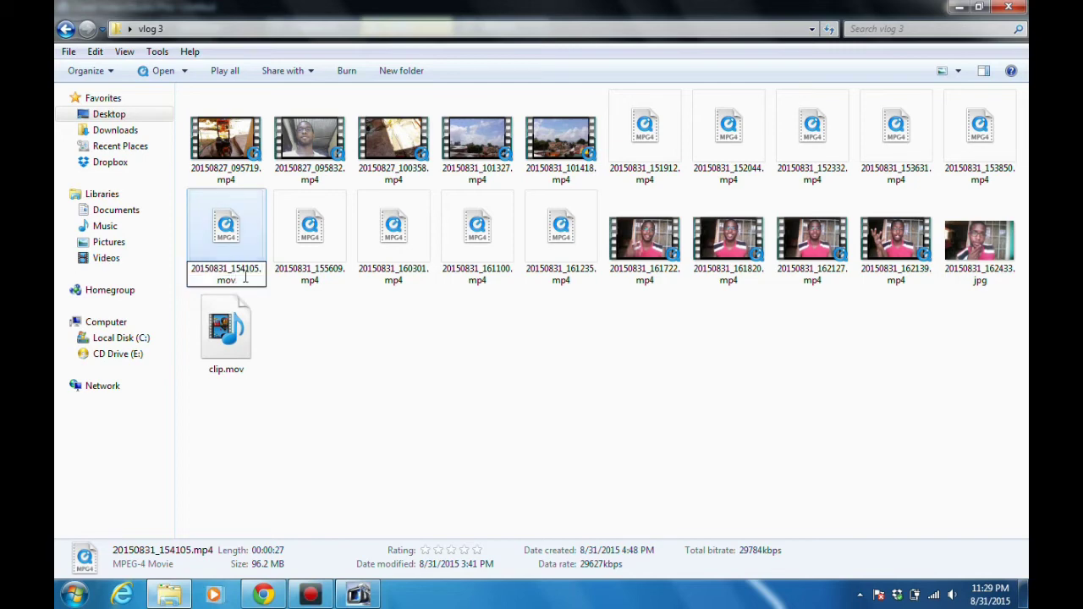
click(488, 457)
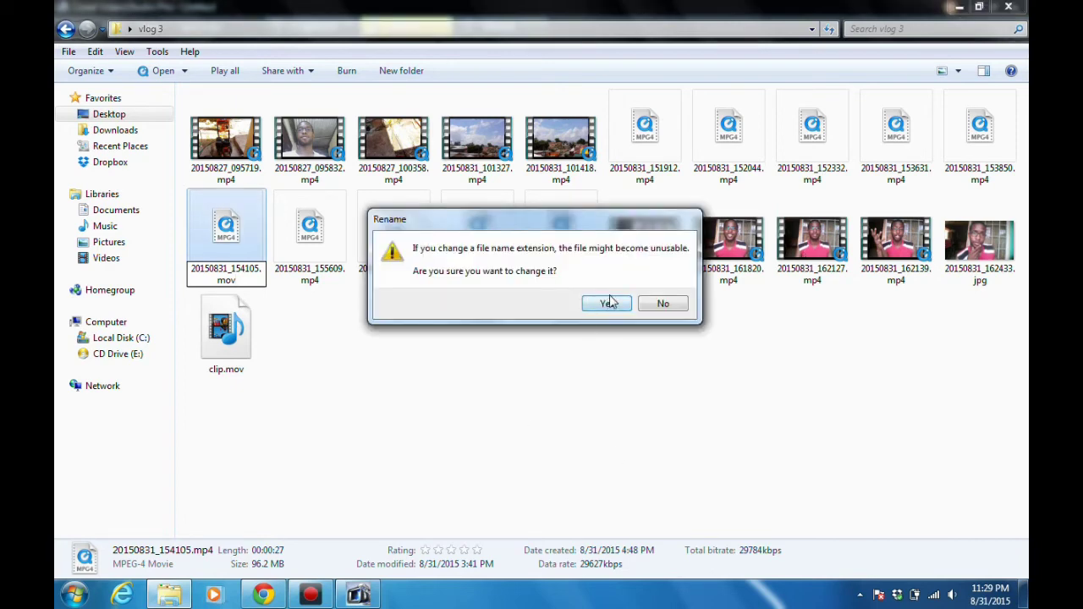
click(610, 304)
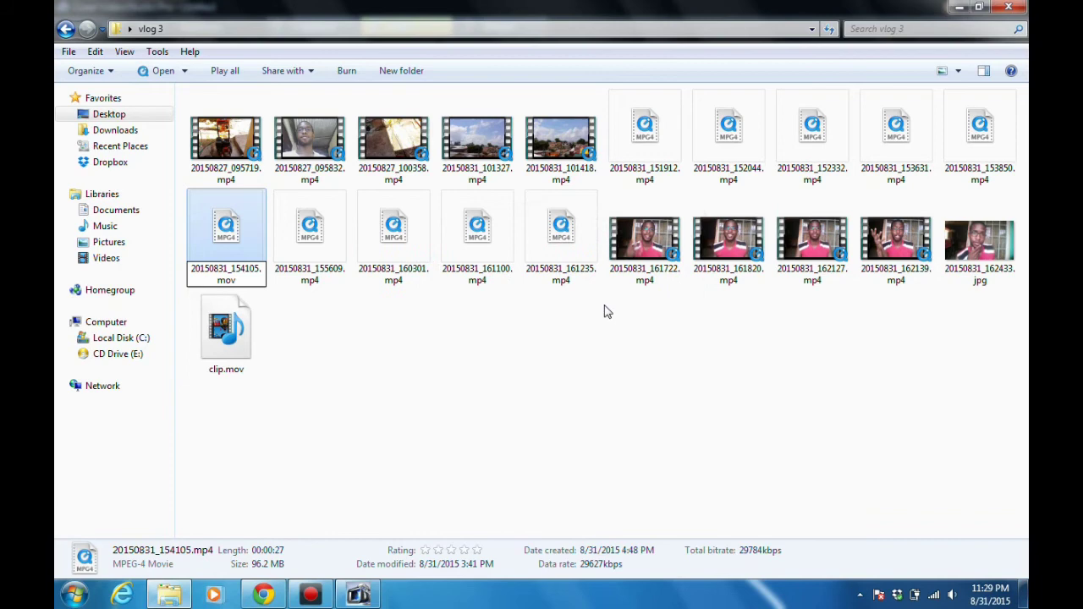
Step: Insert the renamed 20150831_154105.mov from vlog 3 onto the VideoStudio video track
click(958, 8)
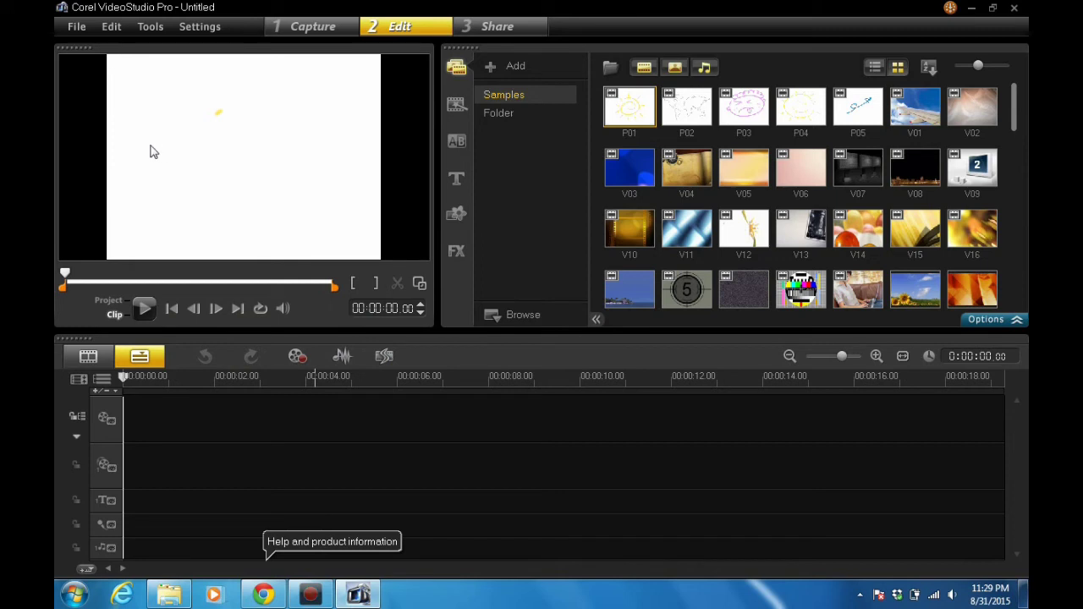
click(78, 28)
mouse_move(115, 241)
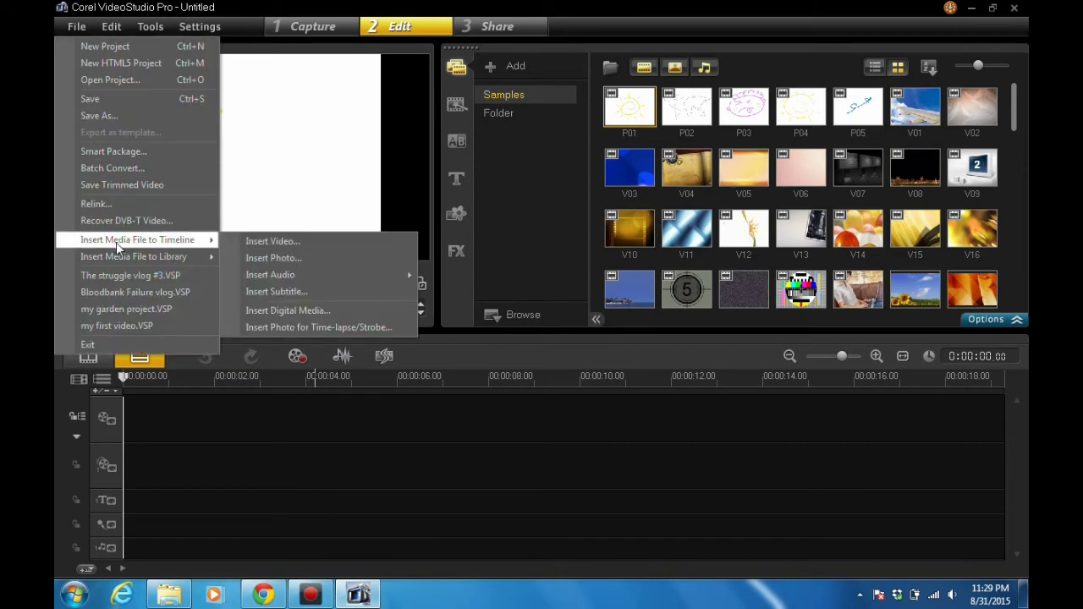
click(261, 244)
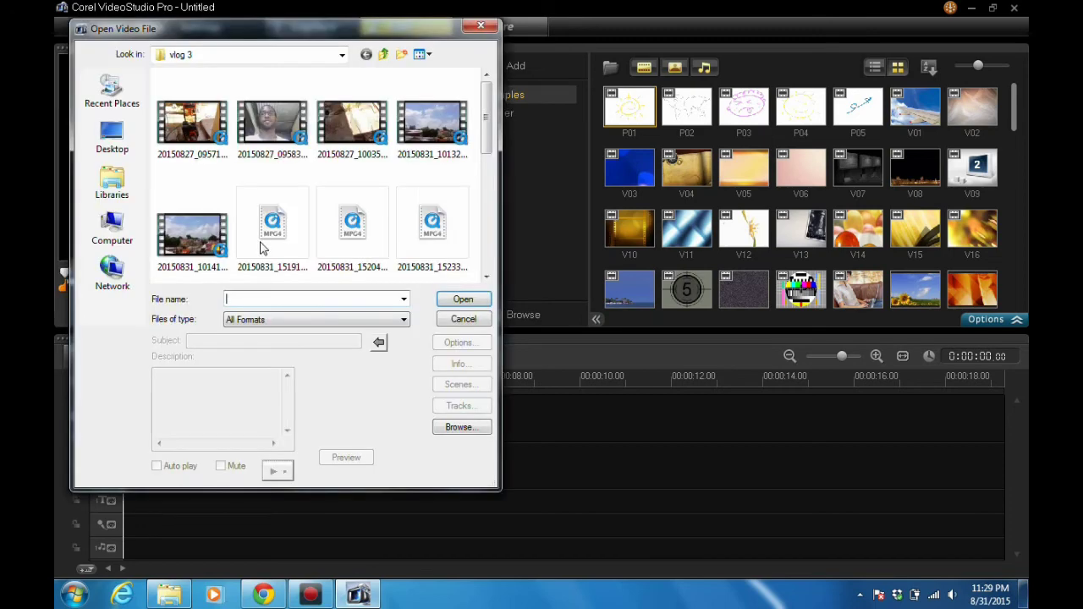
click(487, 278)
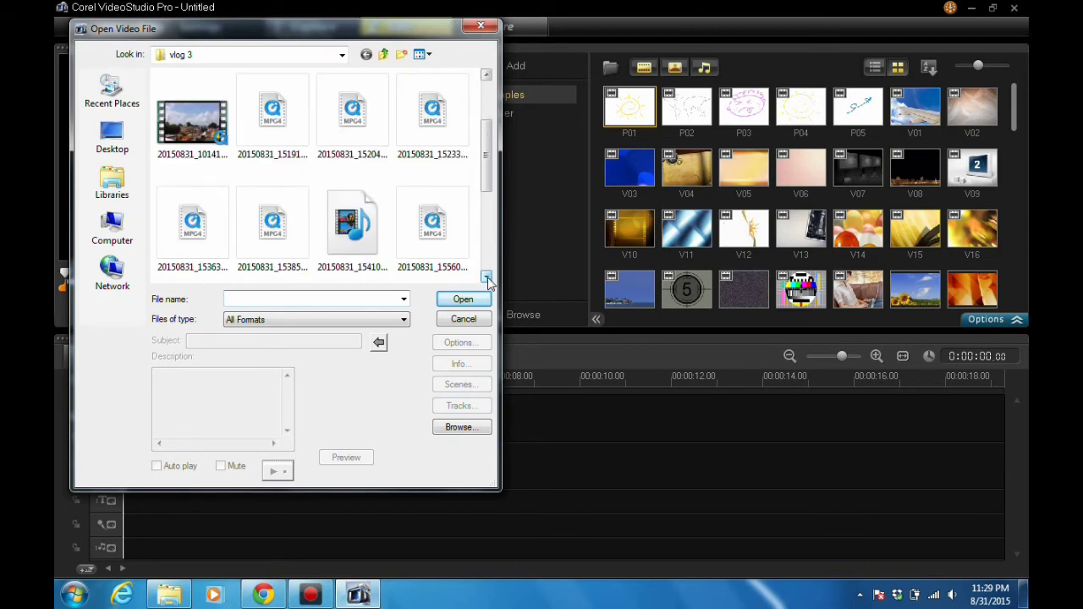
click(487, 277)
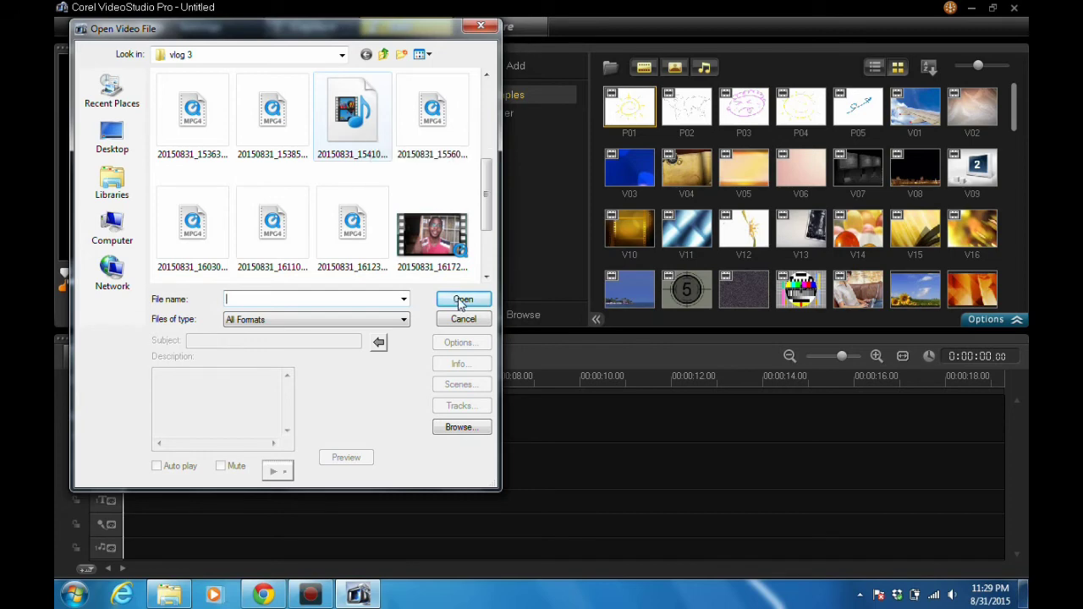
click(461, 303)
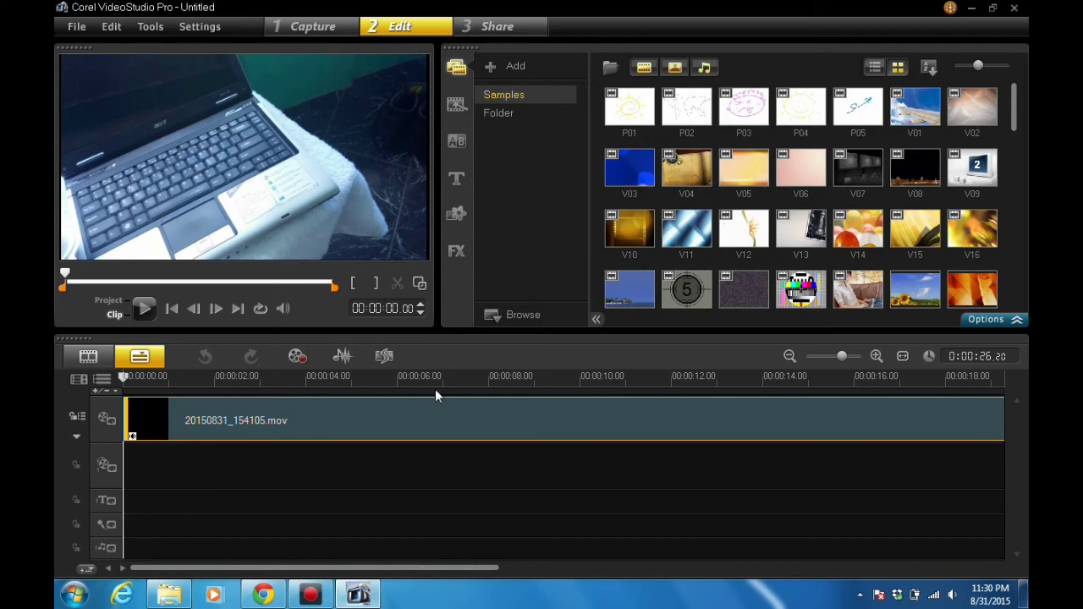
Step: Play the 20150831_154105.mov clip in the preview window
click(144, 310)
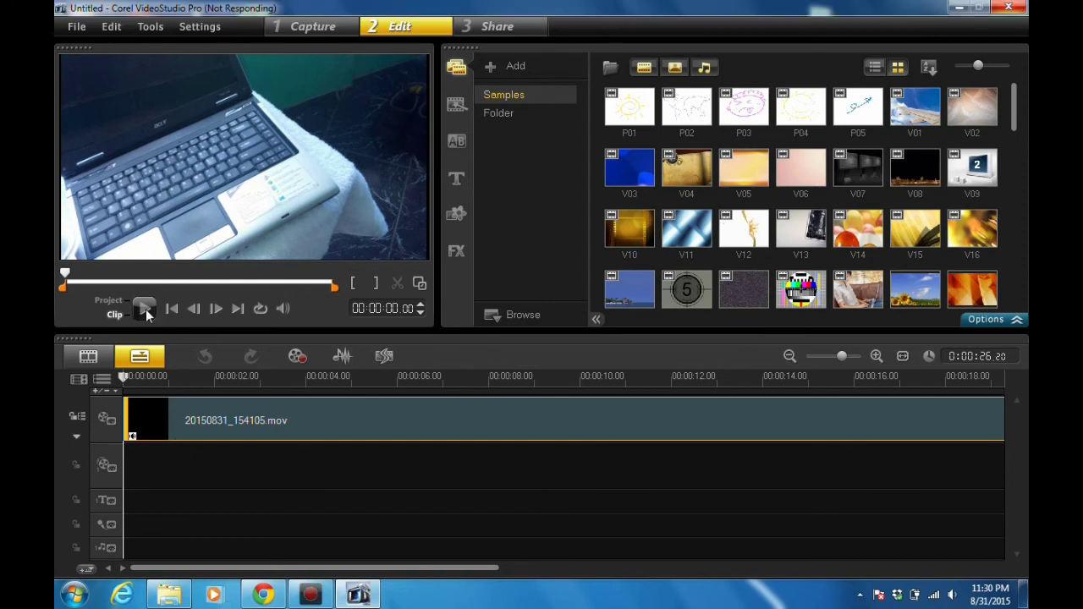